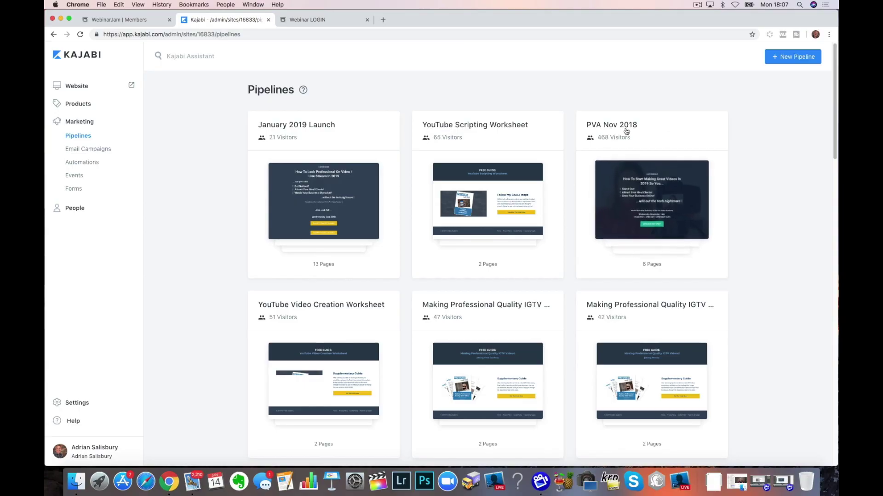
# Open the PVA Nov 2018 pipeline, review its sequence from registration page to welcome email, and return to the pipelines list.
pyautogui.click(626, 130)
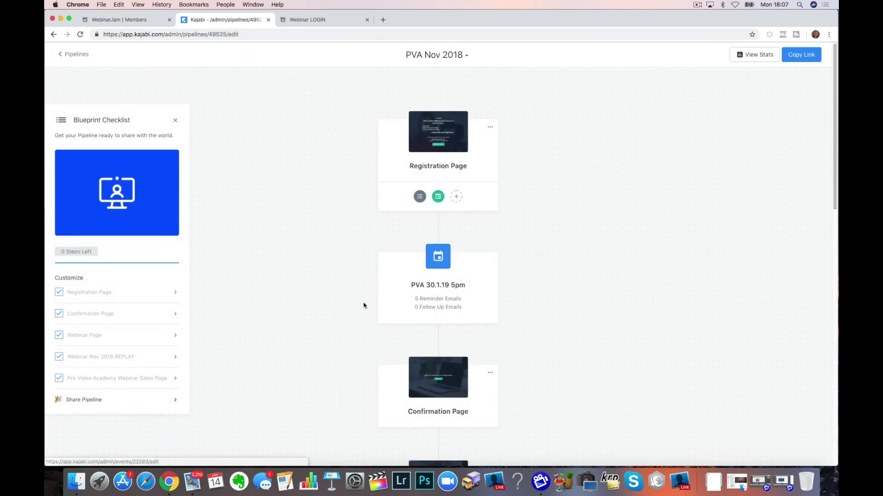
pyautogui.scroll(-4, 363, 304)
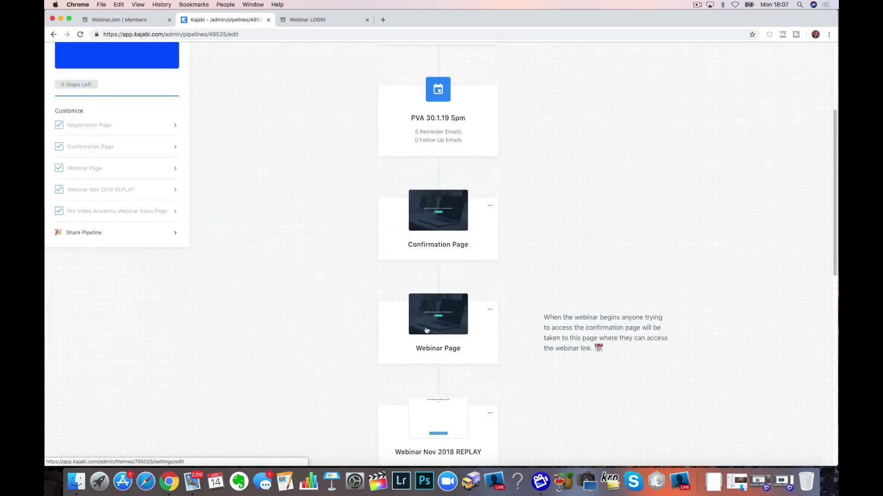
pyautogui.scroll(-4, 423, 322)
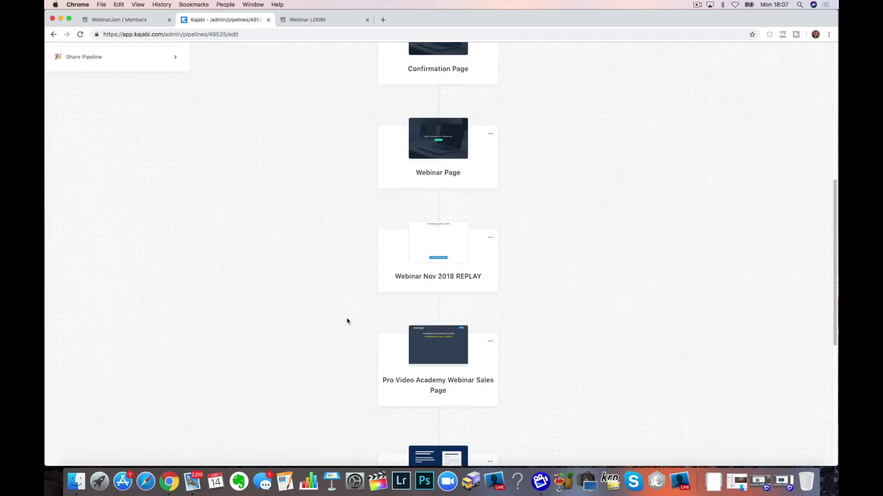
pyautogui.scroll(-4, 348, 321)
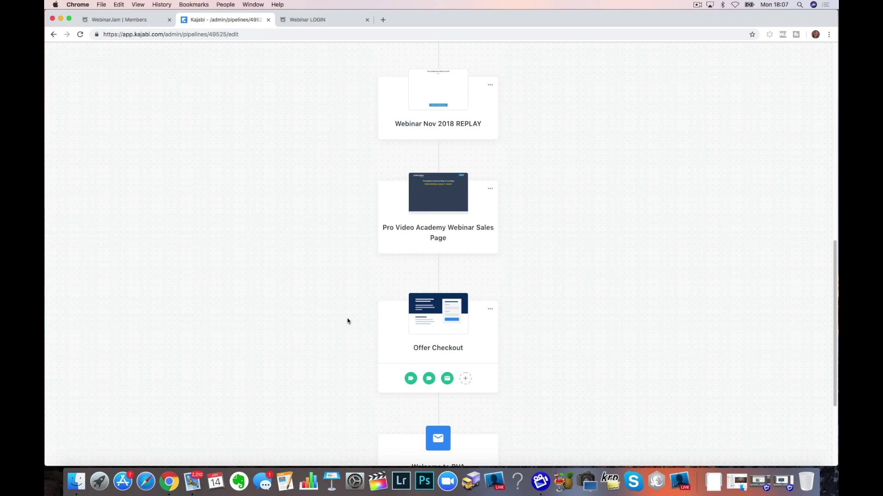
pyautogui.scroll(-1, 347, 322)
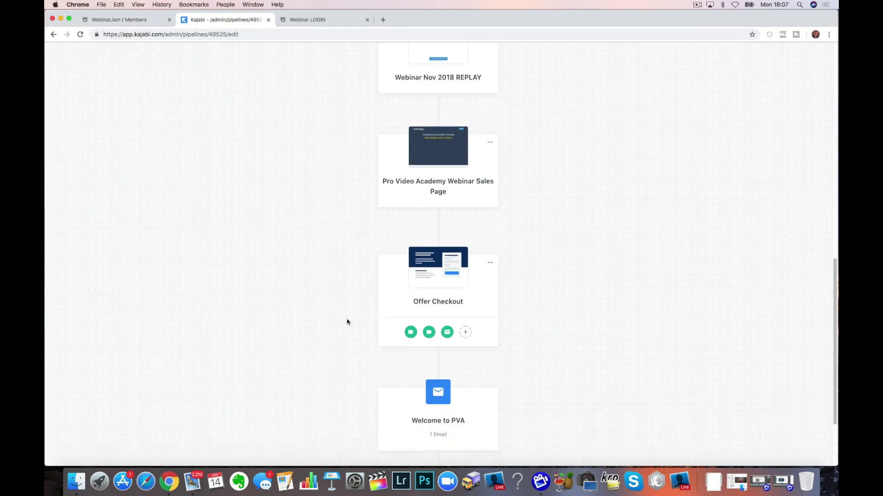
pyautogui.scroll(-3, 365, 361)
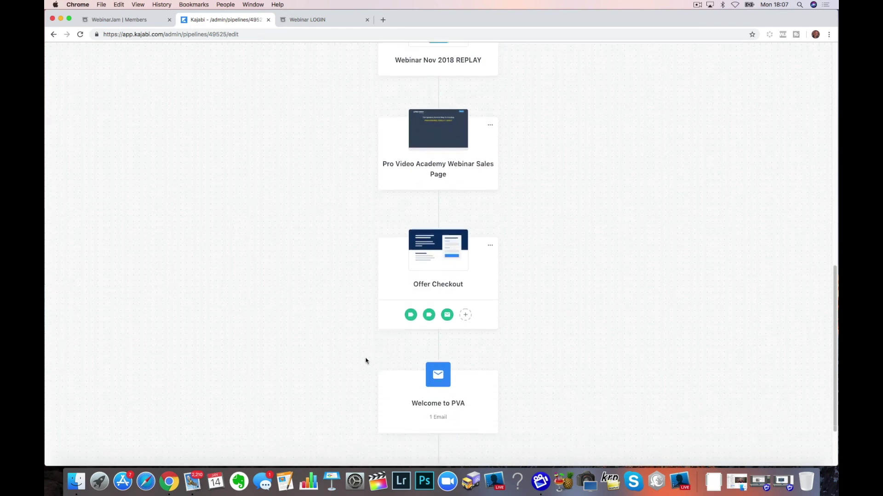
pyautogui.scroll(15, 361, 357)
pyautogui.scroll(1, 359, 354)
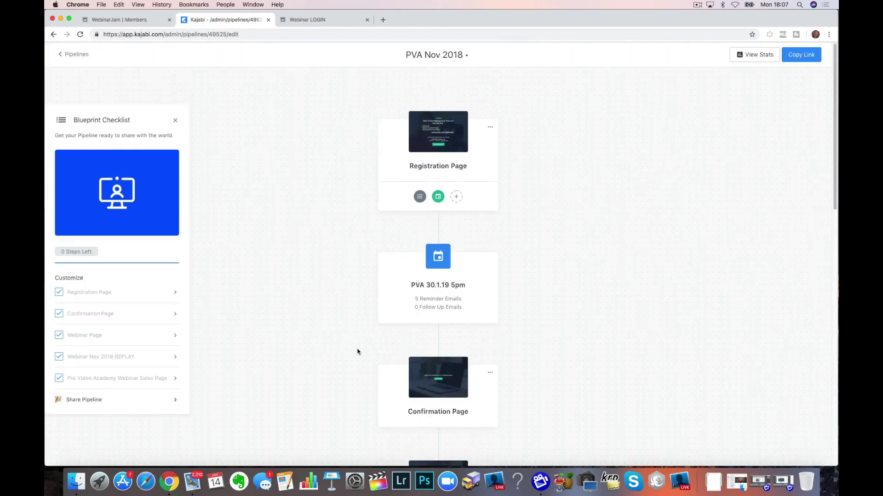
pyautogui.click(74, 56)
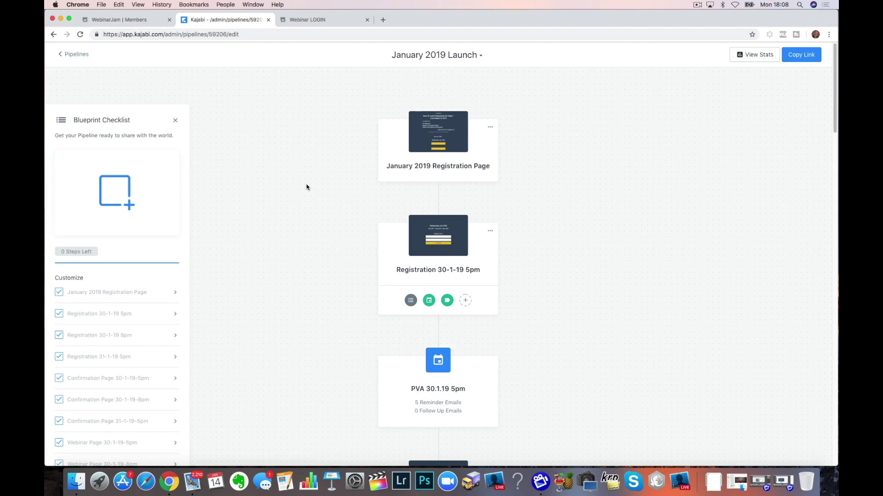
# Open the January 2019 Registration Page and inspect the landing page action of its "9am PST / 12pm EST / 5pm GMT" button.
pyautogui.click(423, 131)
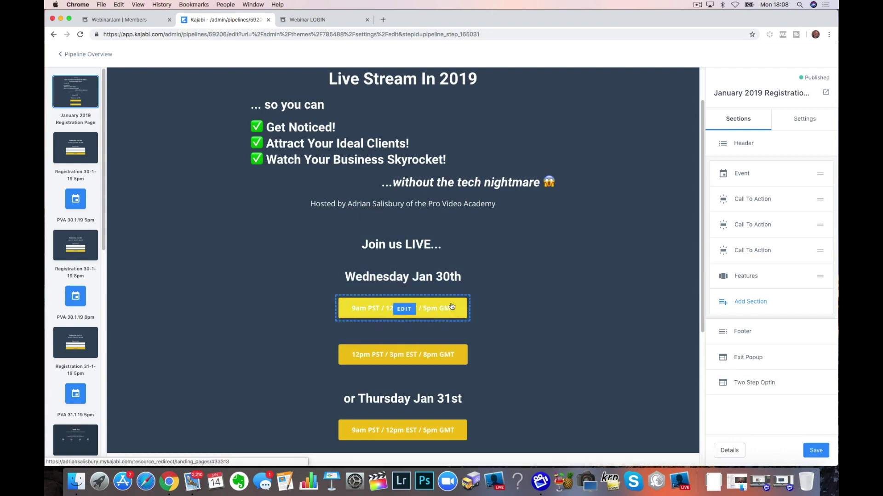
pyautogui.scroll(-2, 296, 317)
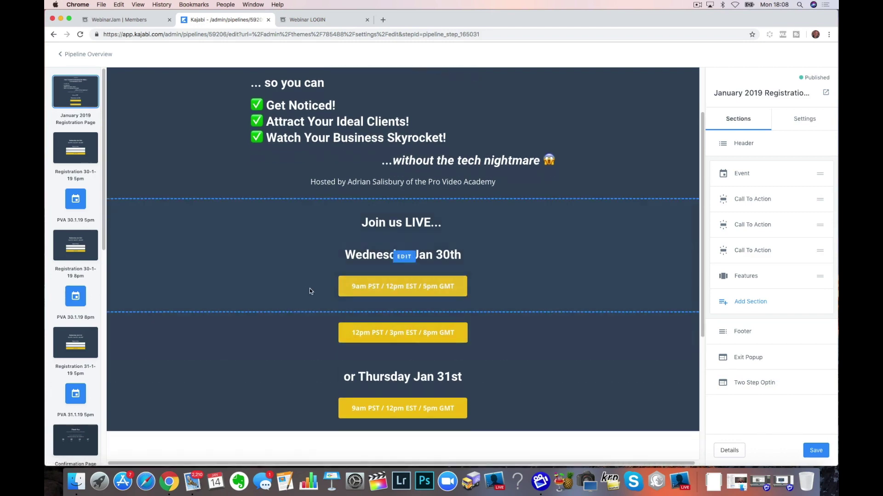
pyautogui.click(352, 293)
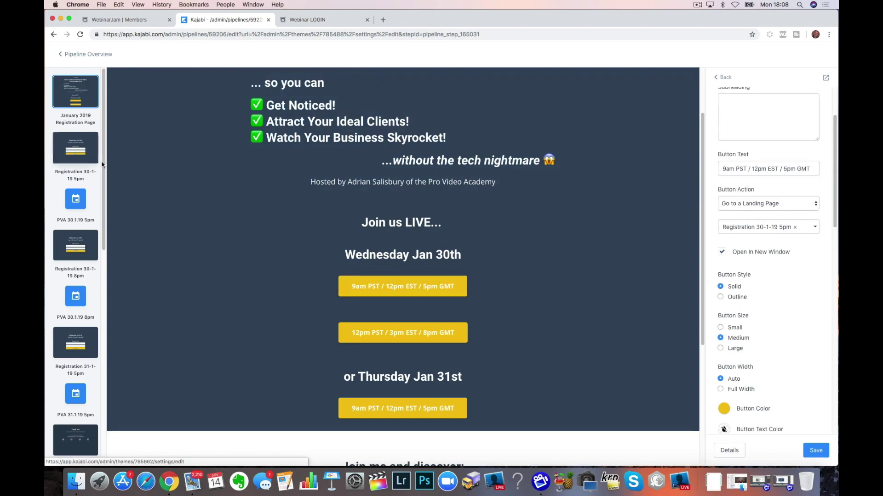
# Inspect the opt-in form and thank-you page settings of the Registration 30-1-19 5pm page, and return to the pipeline overview.
pyautogui.click(90, 152)
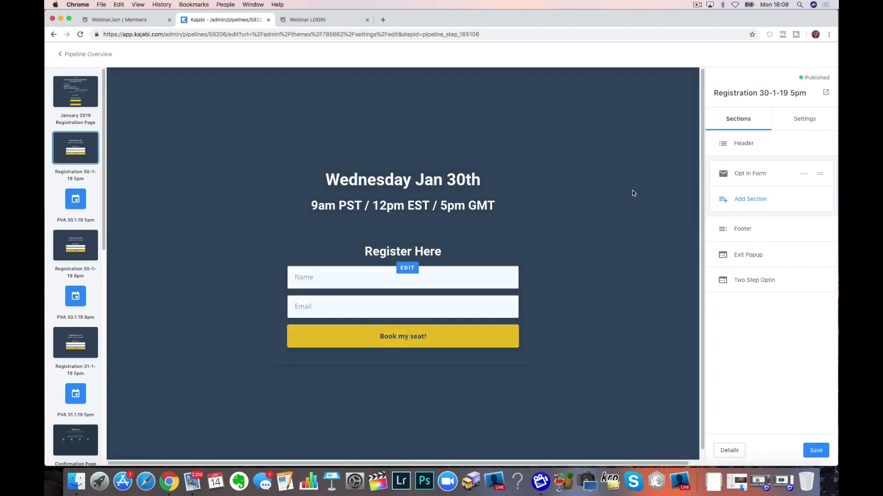
pyautogui.click(556, 209)
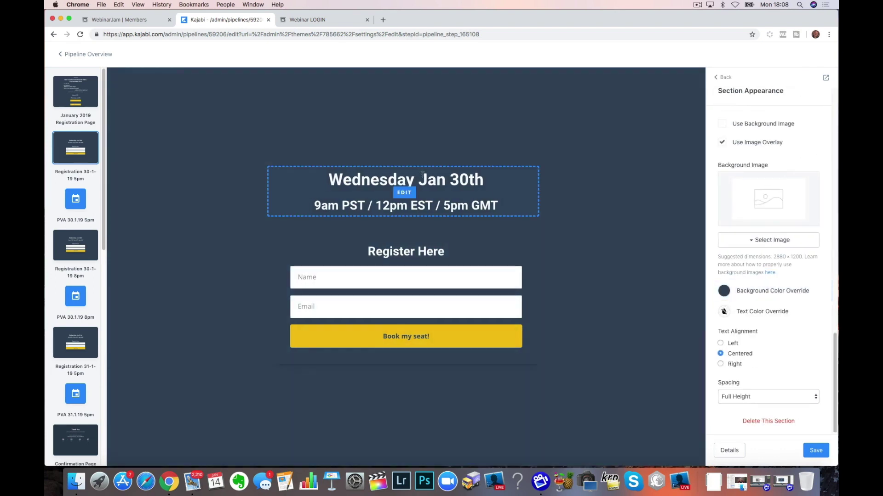
pyautogui.click(421, 345)
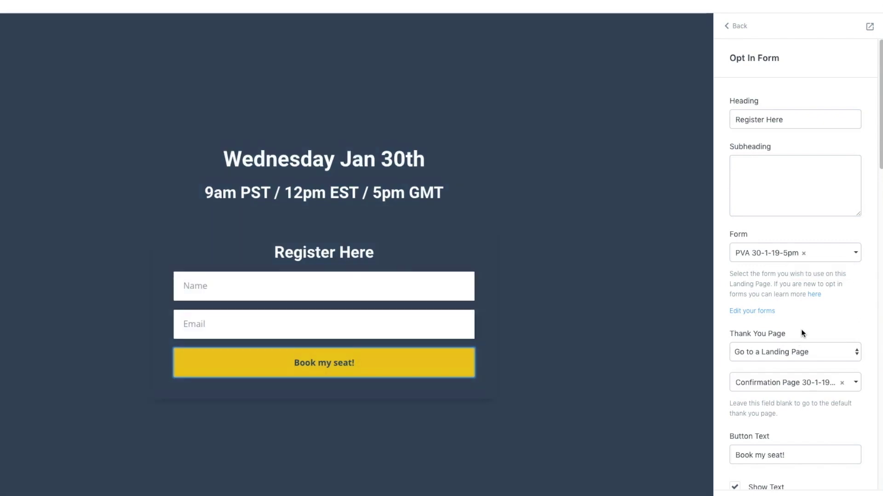
pyautogui.scroll(-1, 801, 329)
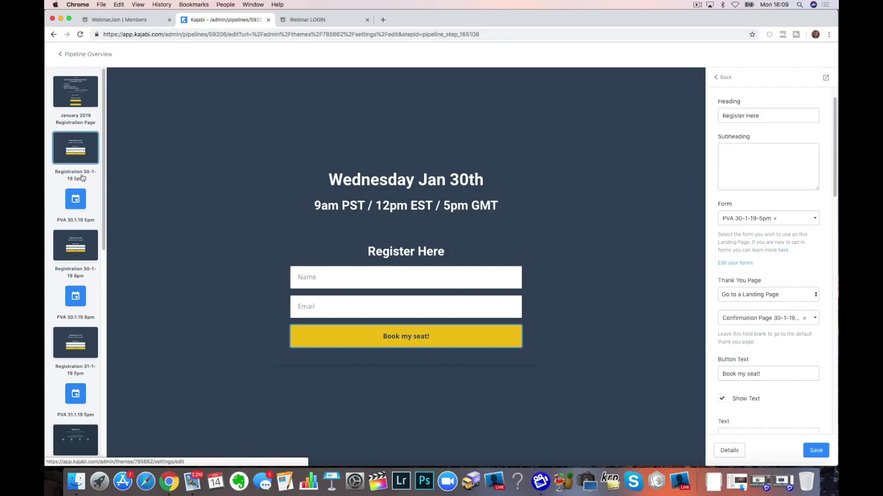
pyautogui.click(85, 54)
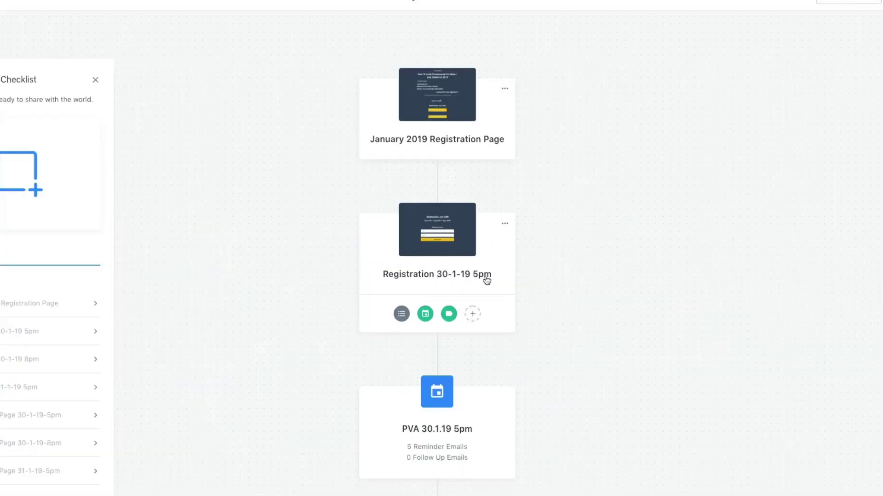
# Open the PVA 30.1.19 5pm event and review its date, time zone and scheduled emails.
pyautogui.scroll(-3, 487, 280)
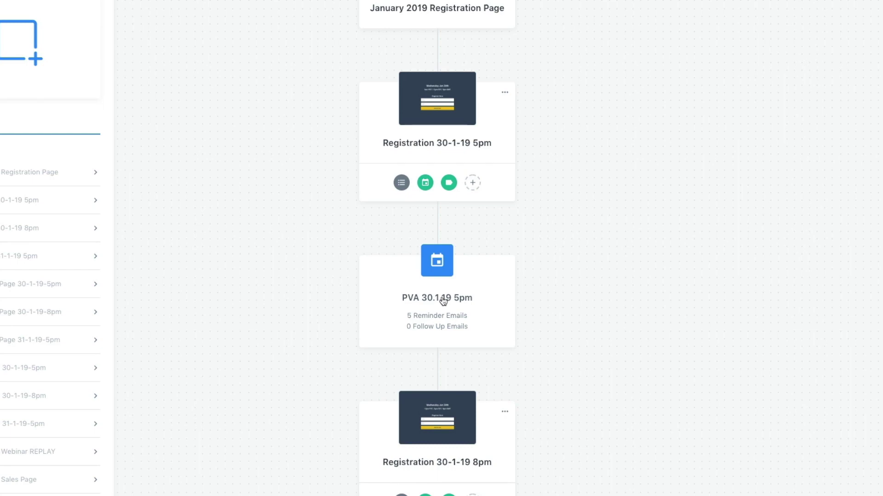
pyautogui.click(443, 299)
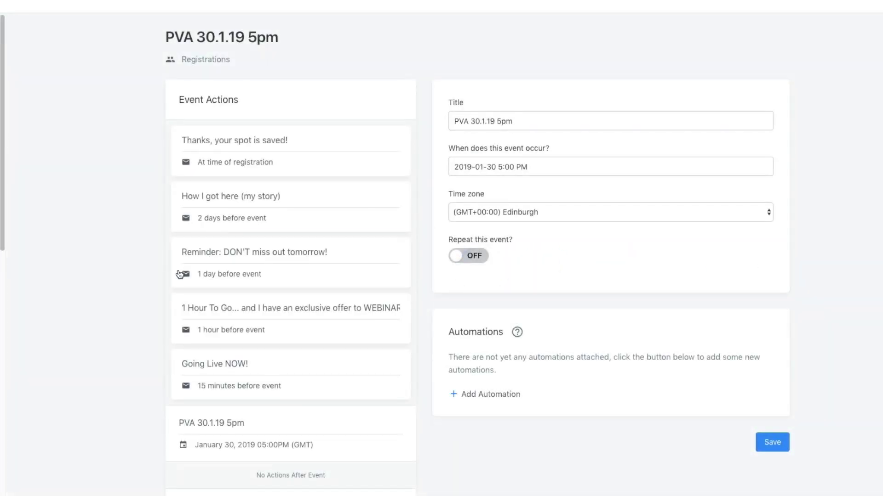
pyautogui.scroll(-1, 179, 274)
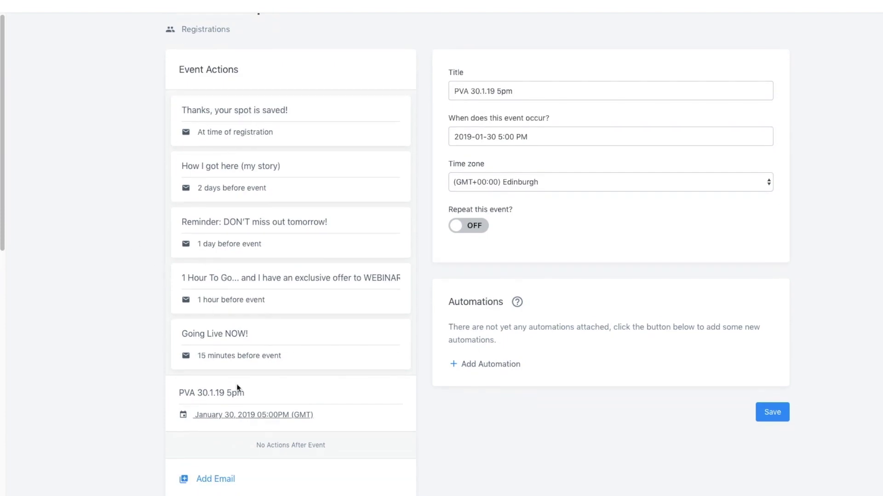
pyautogui.scroll(1, 140, 173)
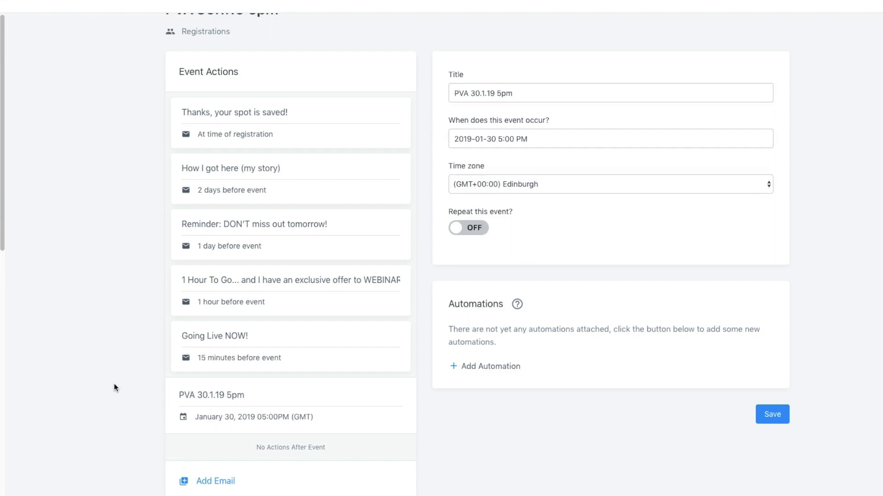
# Open the "Thanks, your spot is saved!" email, select its entire body text, and return to the pipeline overview.
pyautogui.click(214, 139)
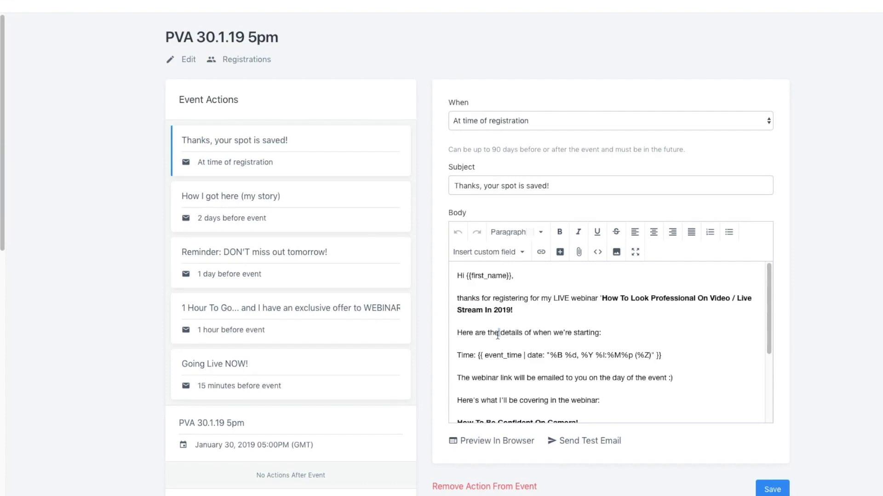
pyautogui.hotkey('ctrl', 'a')
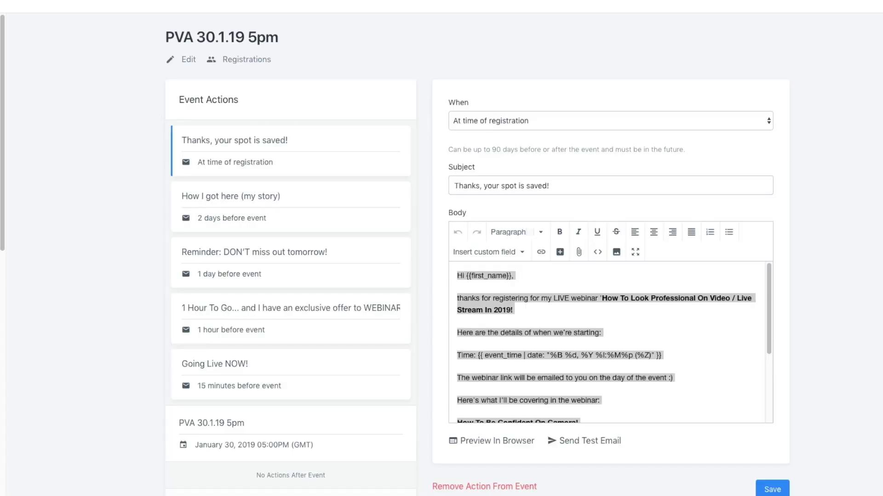
pyautogui.click(521, 133)
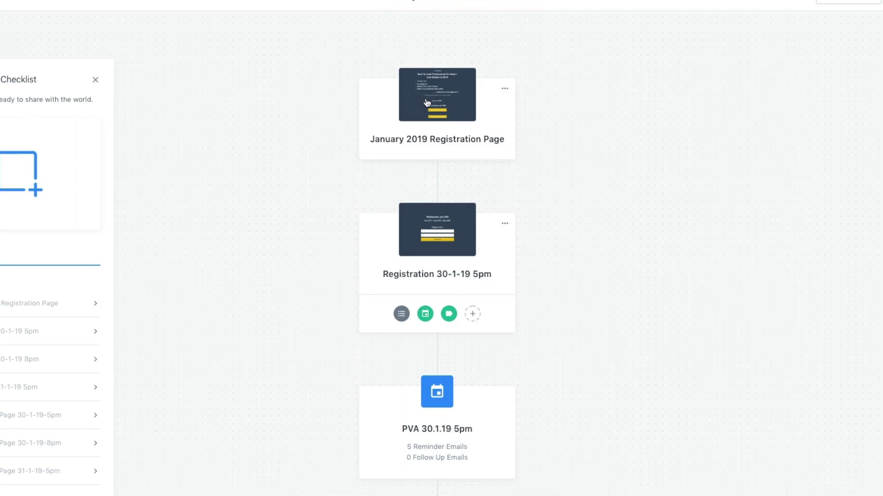
# Review the remaining registration pages and events, view Confirmation Page 30-1-19-5pm, and return to the pipeline overview.
pyautogui.scroll(-4, 426, 110)
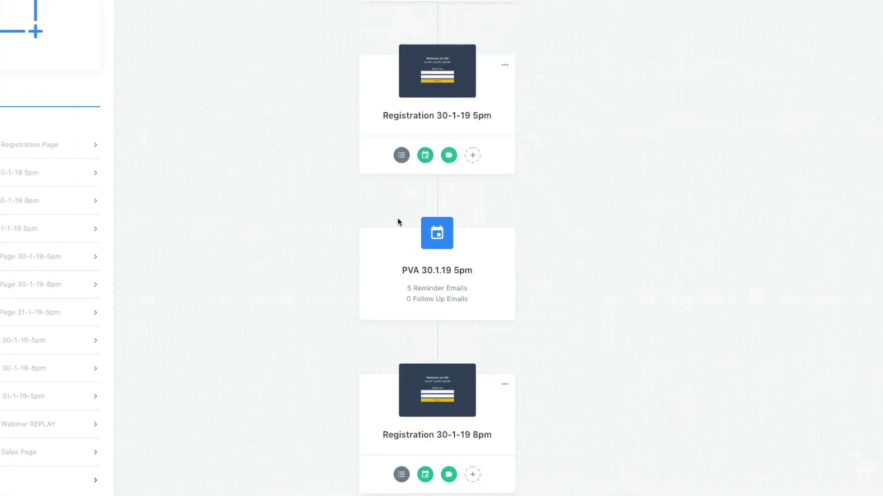
pyautogui.scroll(-3, 284, 319)
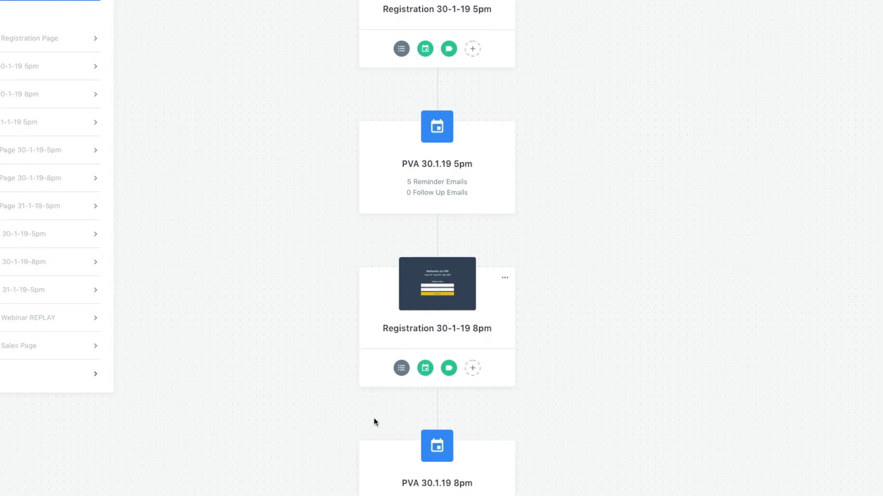
pyautogui.scroll(-8, 374, 418)
pyautogui.scroll(-4, 319, 395)
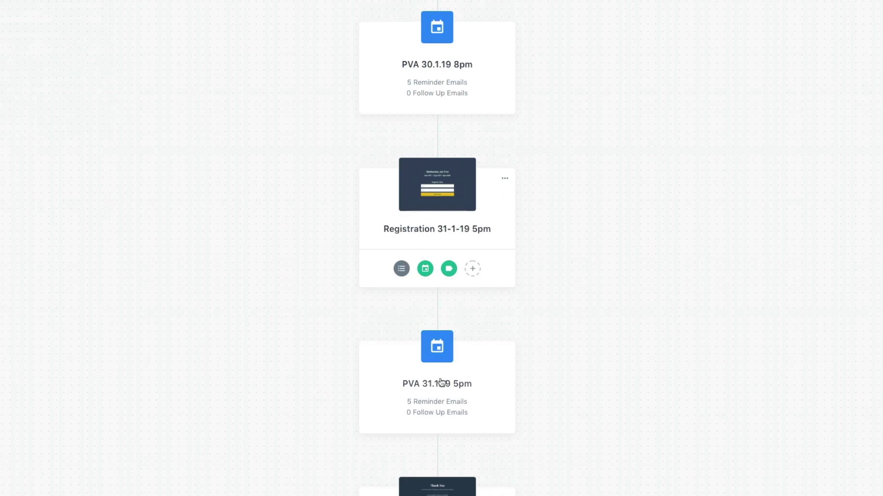
pyautogui.scroll(-3, 217, 345)
pyautogui.moveTo(395, 357)
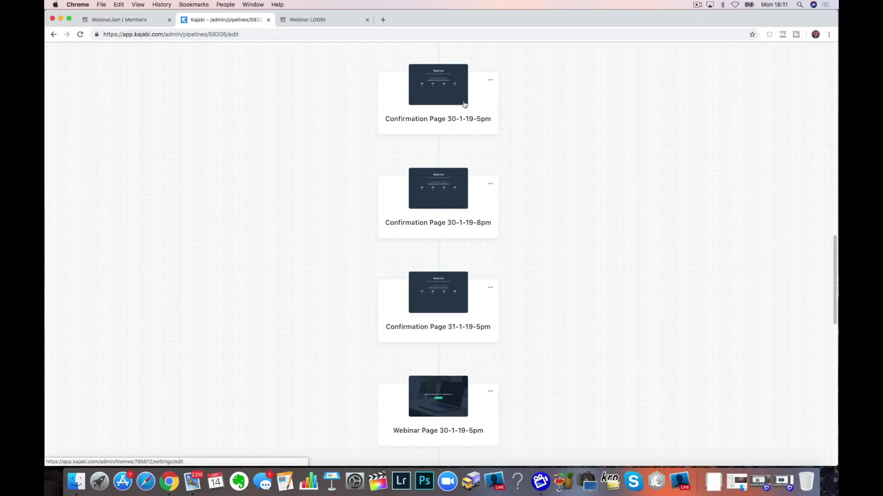
pyautogui.click(464, 104)
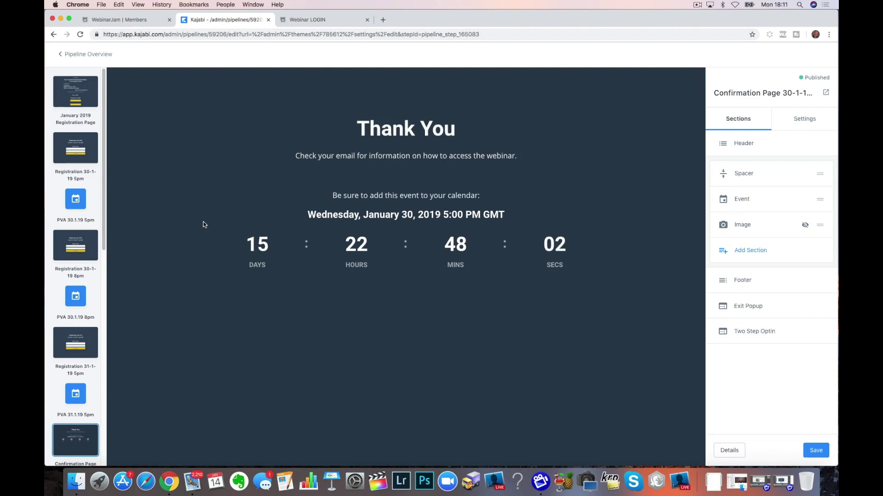
pyautogui.click(62, 54)
# Open Webinar Page 30-1-19-5pm and inspect the destination URL of its JOIN WEBINAR button.
pyautogui.scroll(-15, 305, 347)
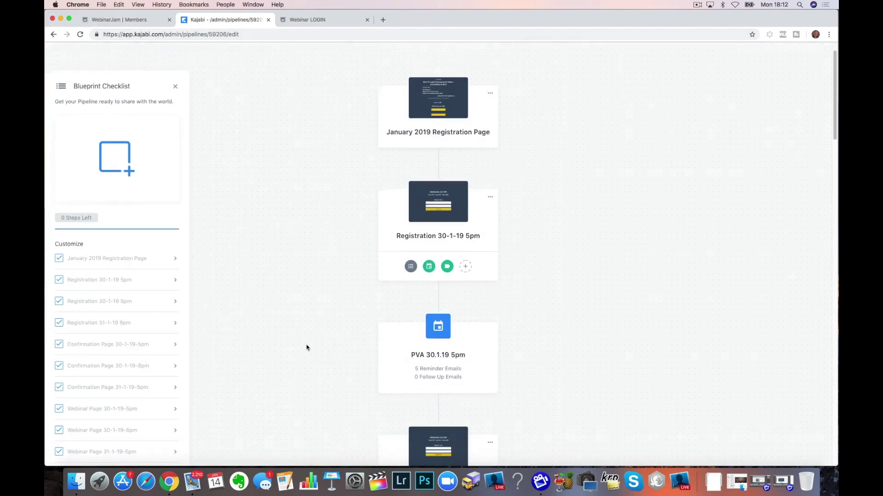
pyautogui.scroll(-5, 306, 347)
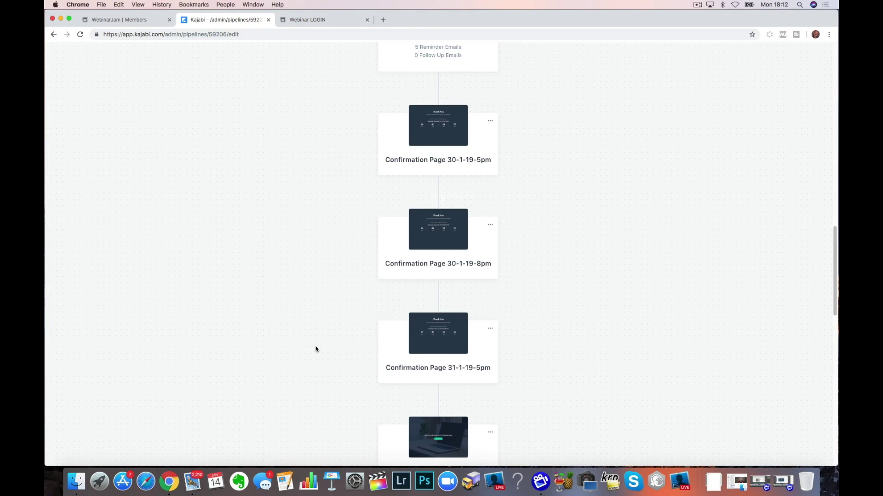
pyautogui.scroll(-5, 315, 350)
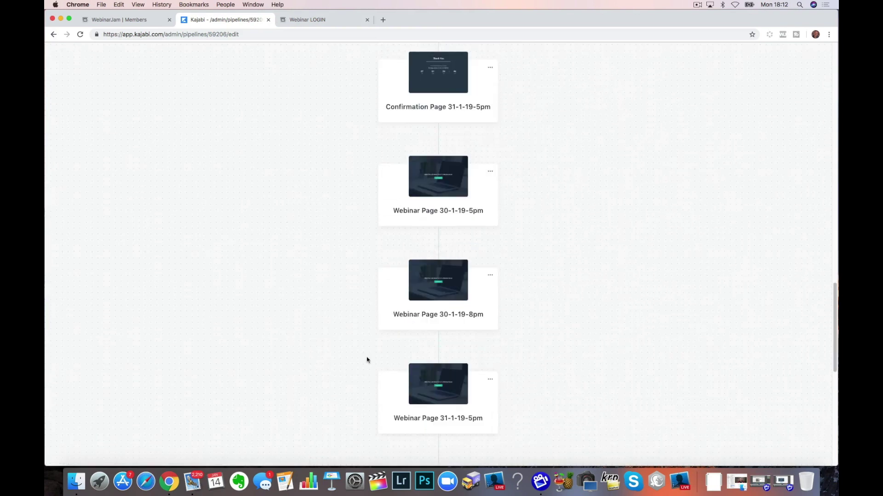
pyautogui.scroll(-1, 416, 195)
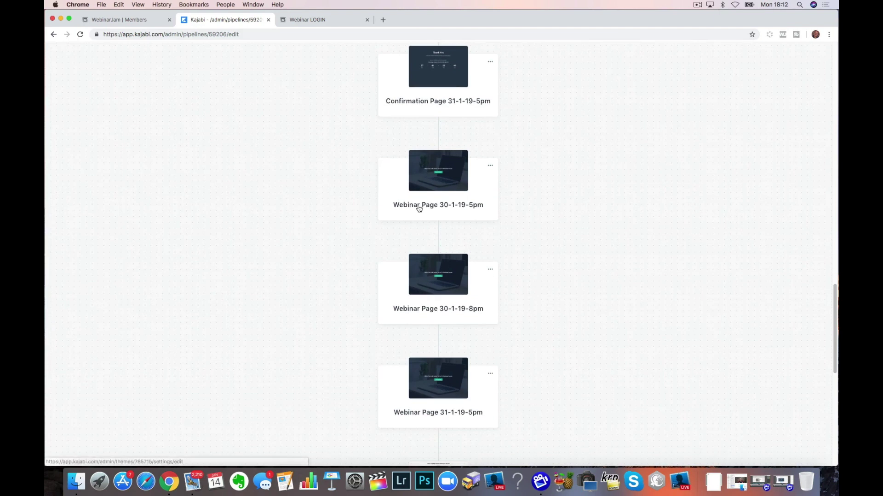
pyautogui.click(433, 185)
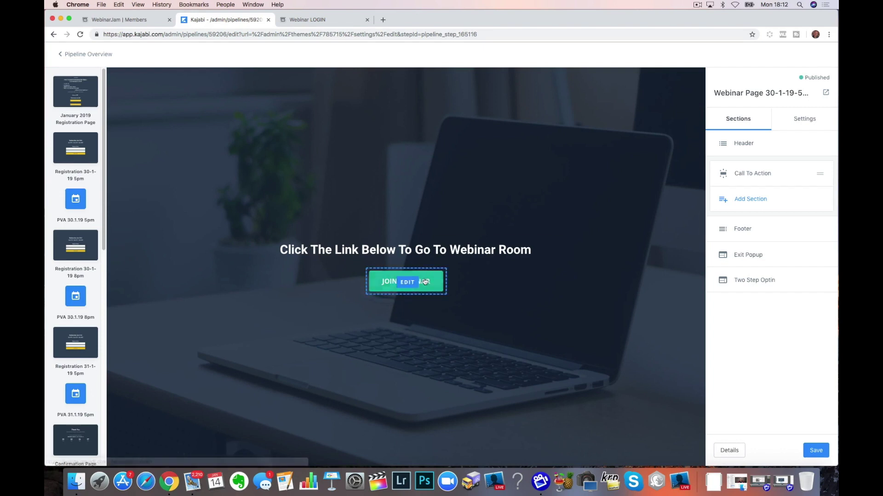
pyautogui.click(431, 286)
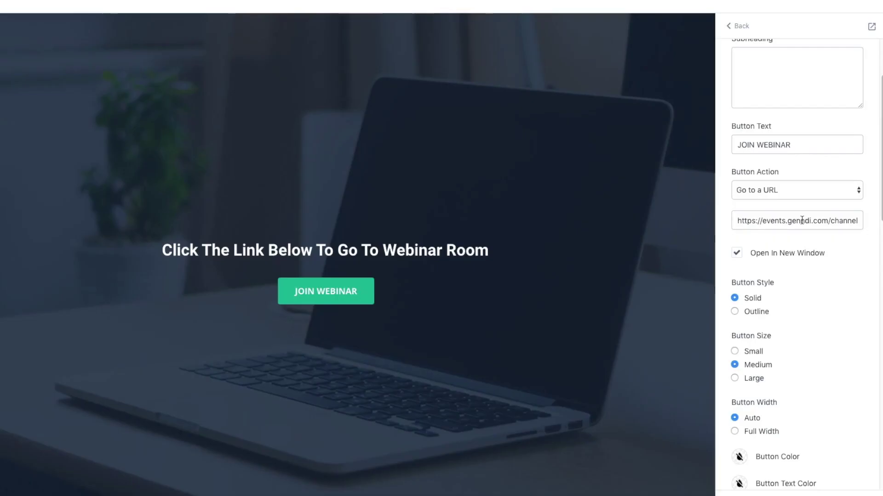
pyautogui.click(802, 220)
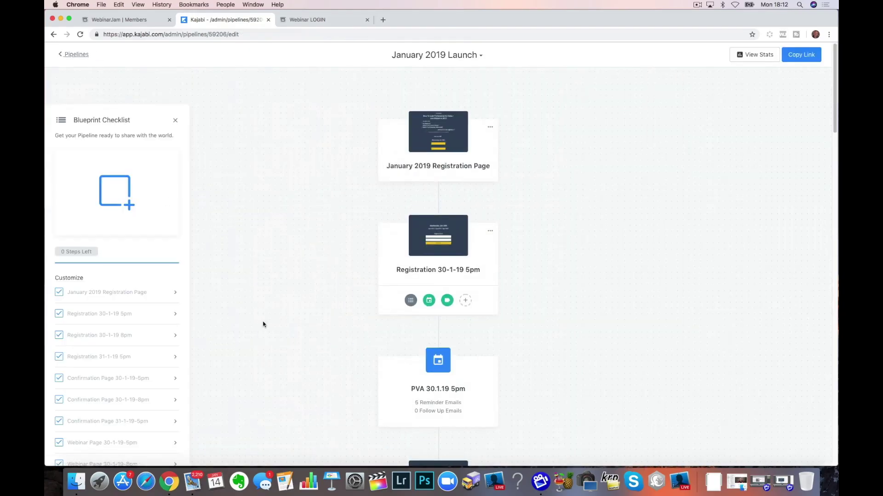
# Copy the URL of Webinar Page 30-1-19-5pm from its page details and return to the pipeline overview.
pyautogui.scroll(-3, 271, 328)
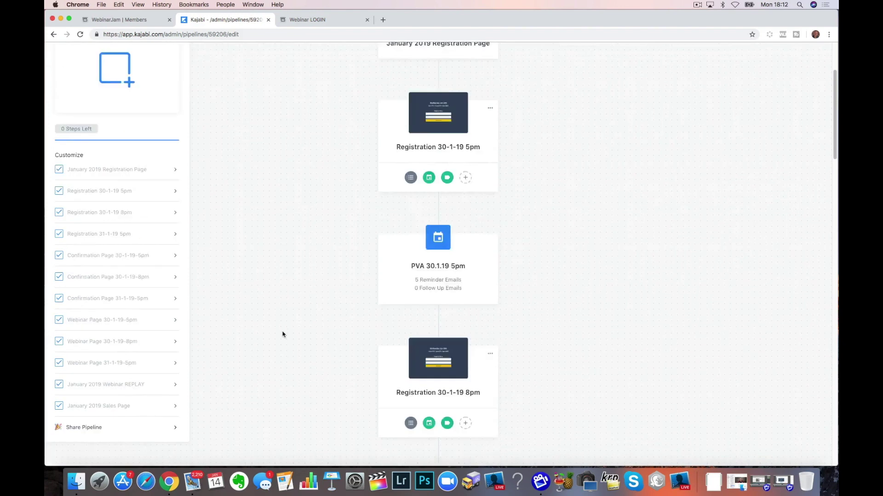
pyautogui.scroll(-3, 282, 334)
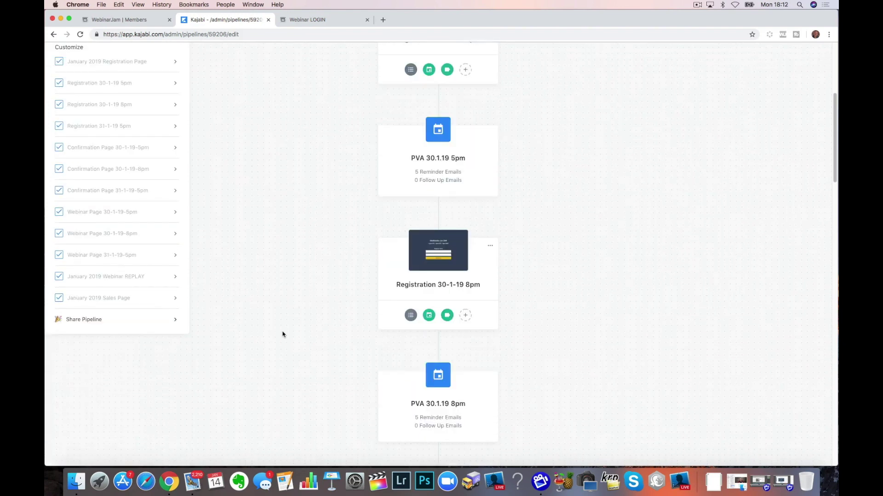
pyautogui.scroll(-5, 282, 334)
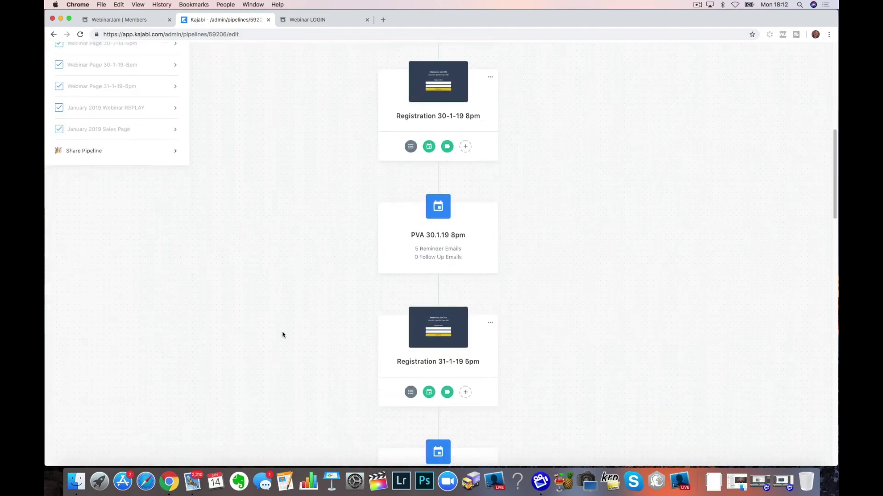
pyautogui.scroll(-6, 282, 334)
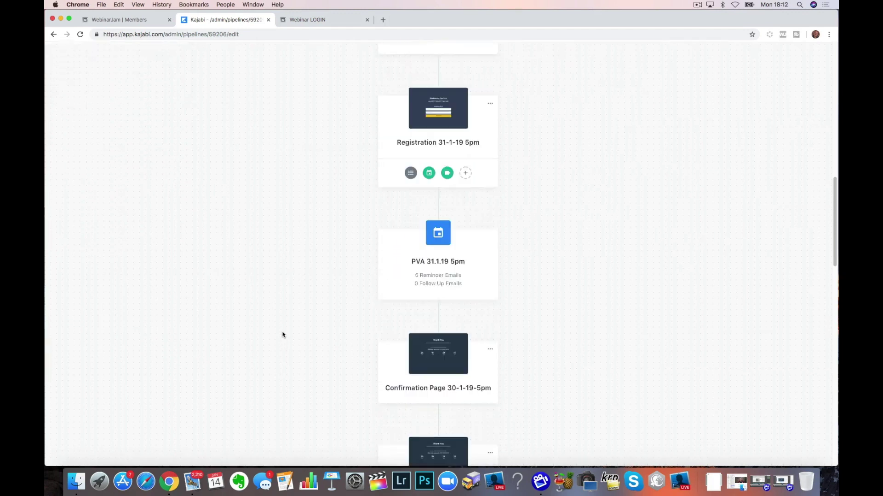
pyautogui.scroll(-12, 282, 334)
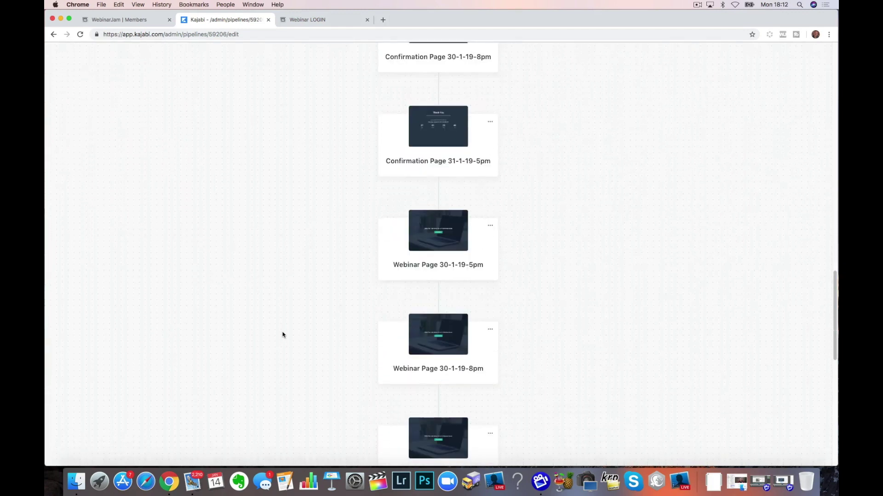
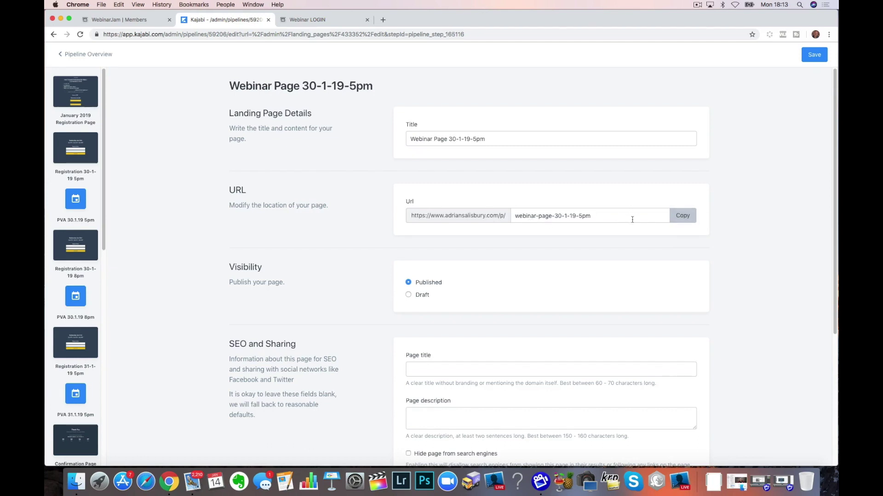
pyautogui.click(685, 221)
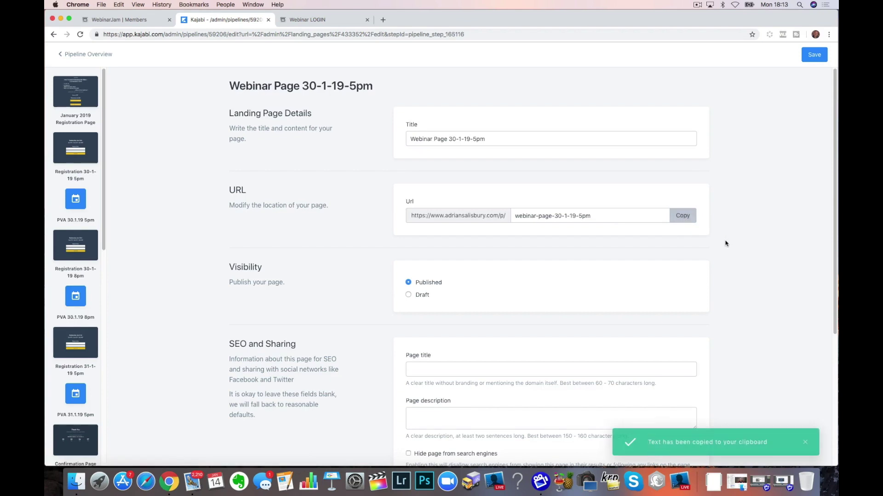
pyautogui.click(71, 56)
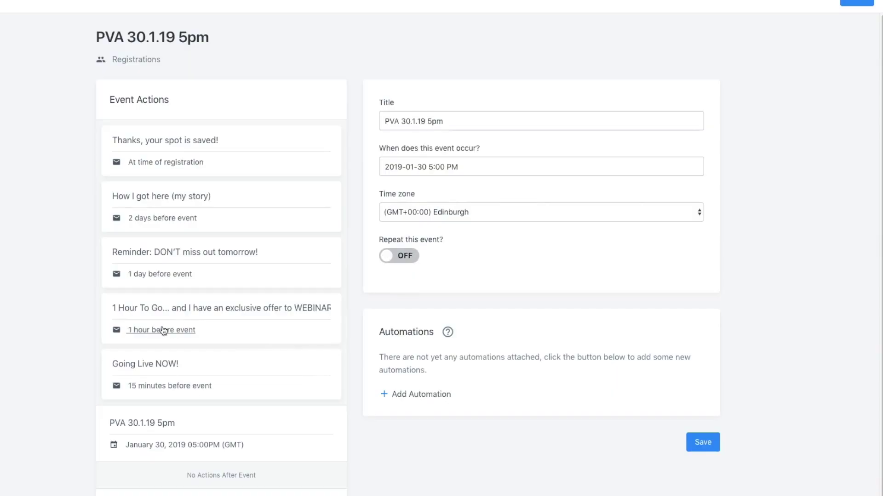
# Open the 1-hour-before reminder email of the PVA 30.1.19 5pm event and open the settings of its JOIN US HERE button.
pyautogui.click(163, 330)
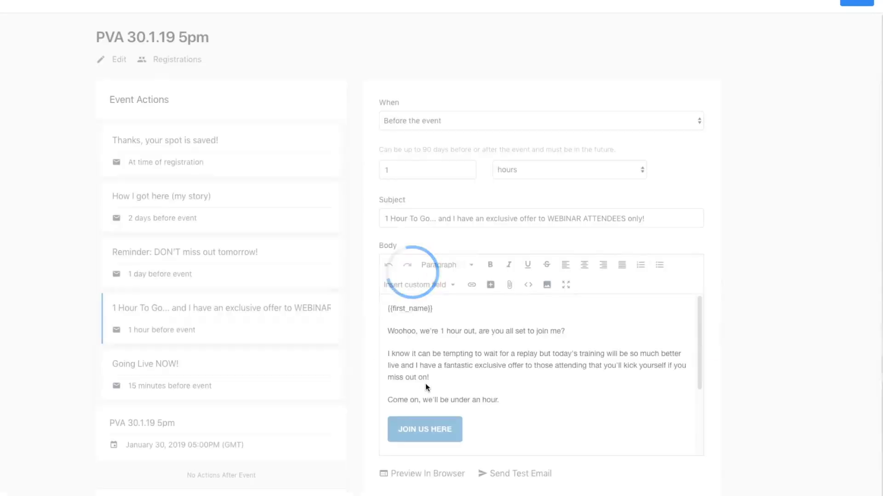
pyautogui.scroll(-1, 511, 390)
pyautogui.click(446, 423)
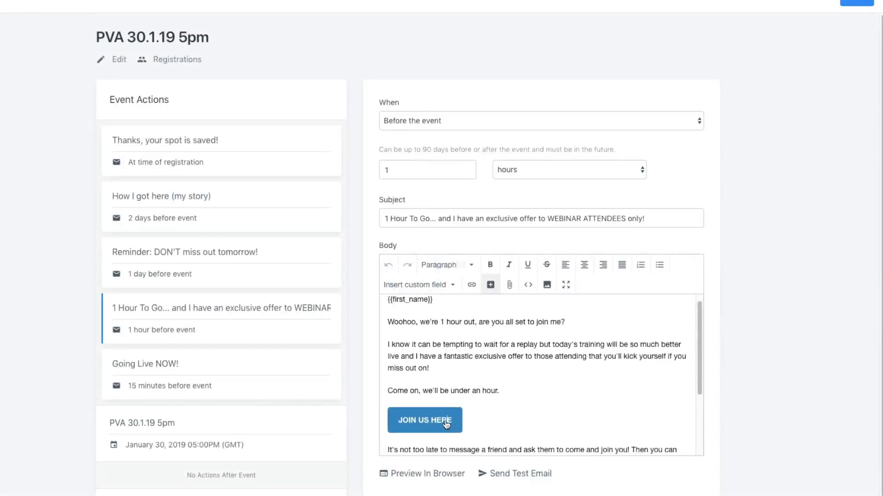
pyautogui.click(491, 286)
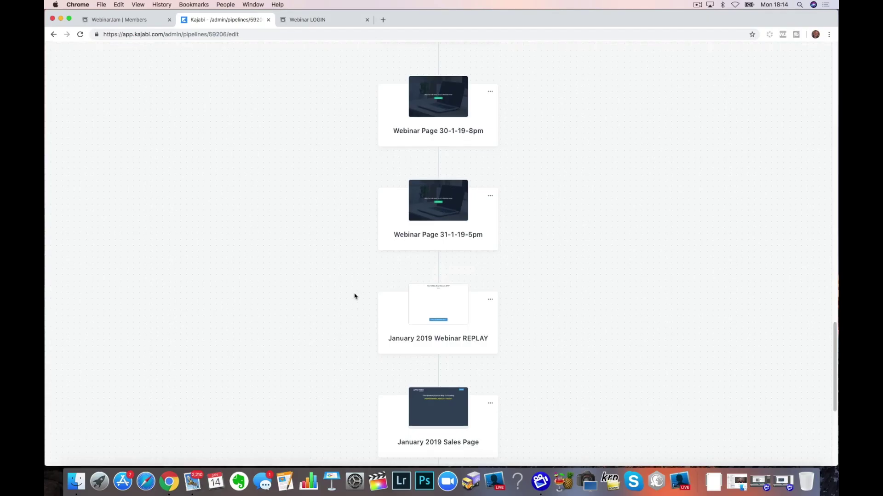
# Inspect the call-to-action settings of the "Head to the Registration Page" button on the January 2019 Webinar REPLAY page, and return to the pipeline overview.
pyautogui.scroll(3, 355, 296)
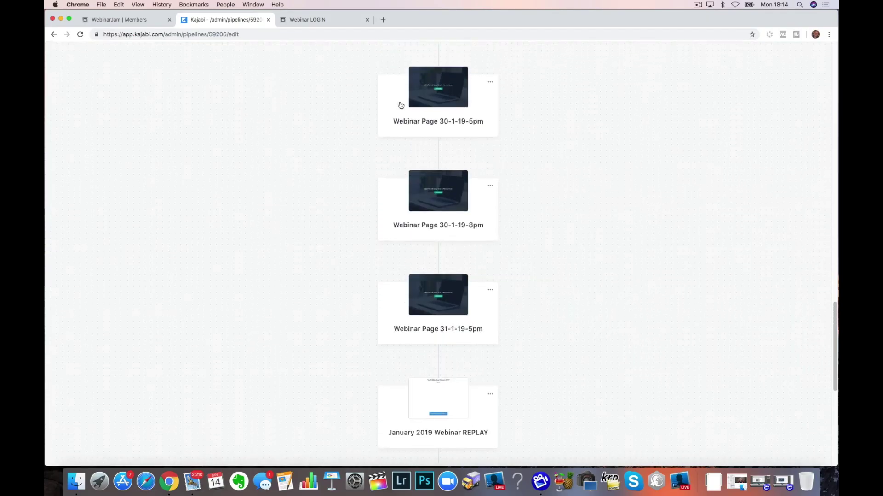
pyautogui.scroll(-5, 372, 353)
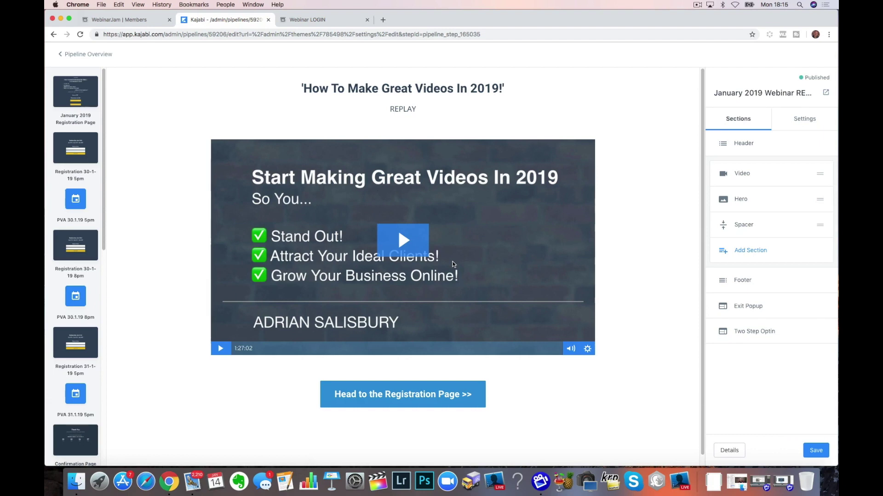
pyautogui.click(397, 401)
pyautogui.click(388, 398)
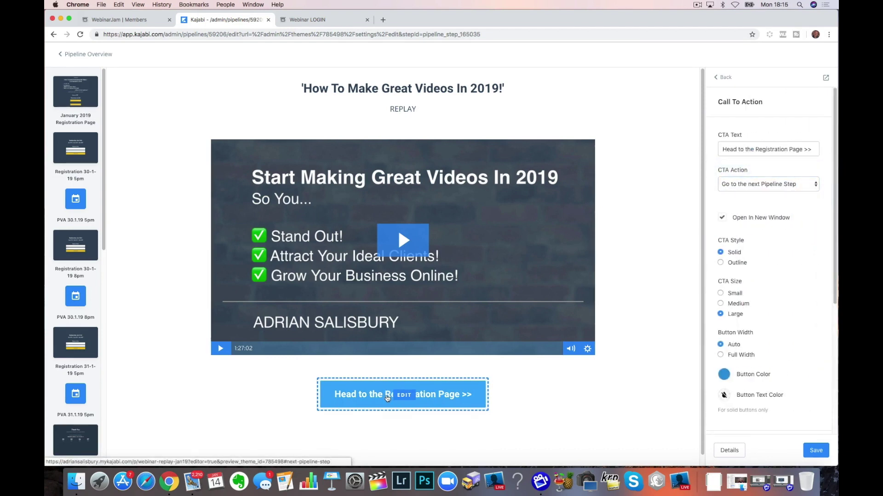
pyautogui.click(70, 54)
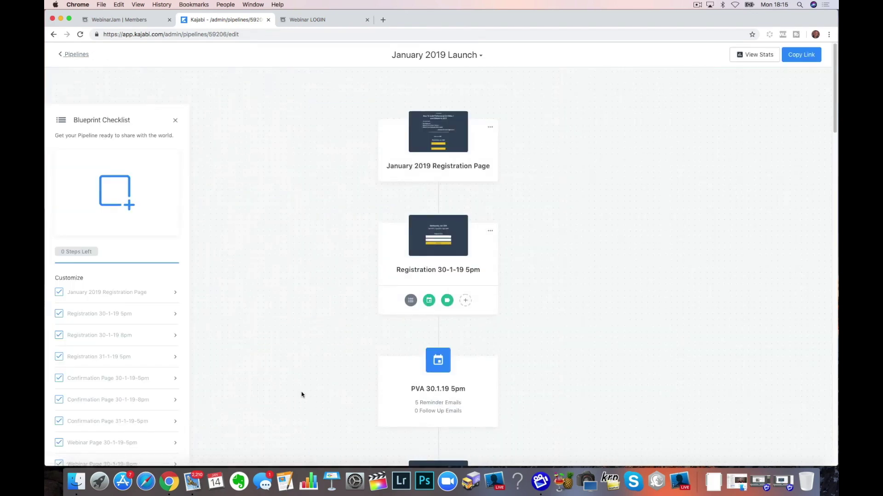
# Open the January 2019 Sales Page, view its Payment Options section, and go back to the pipeline overview.
pyautogui.scroll(-10, 302, 395)
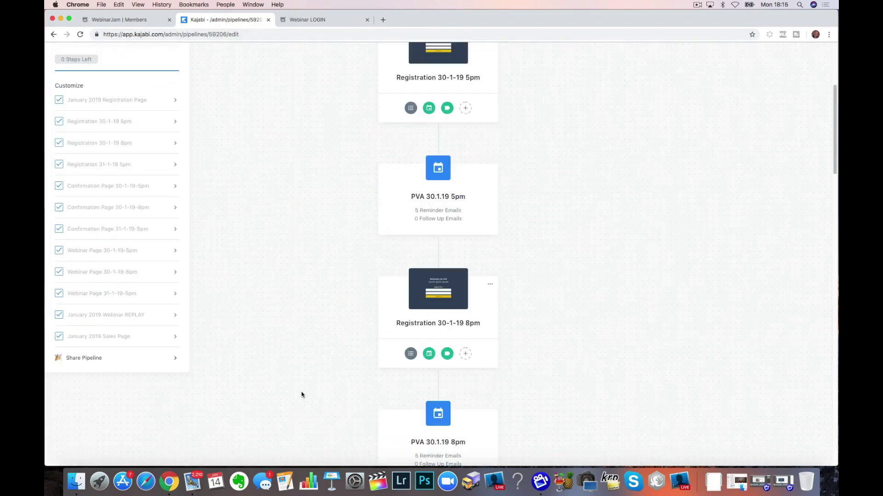
pyautogui.scroll(-15, 302, 393)
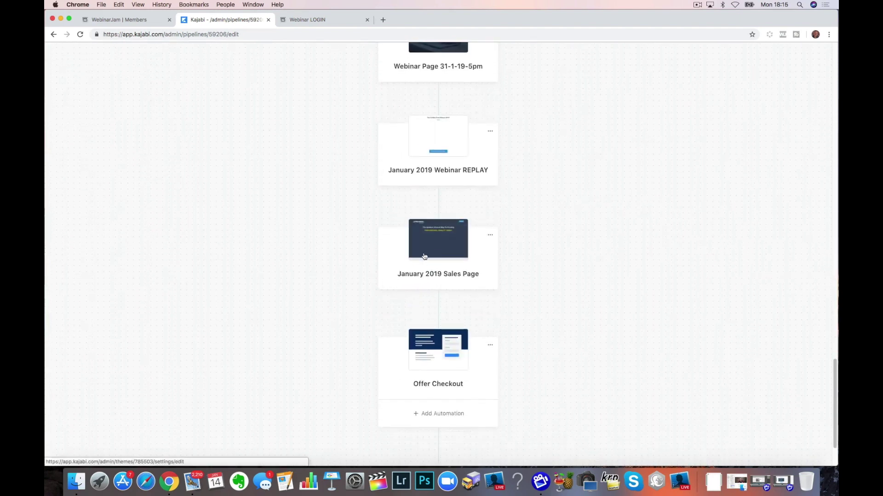
pyautogui.click(424, 256)
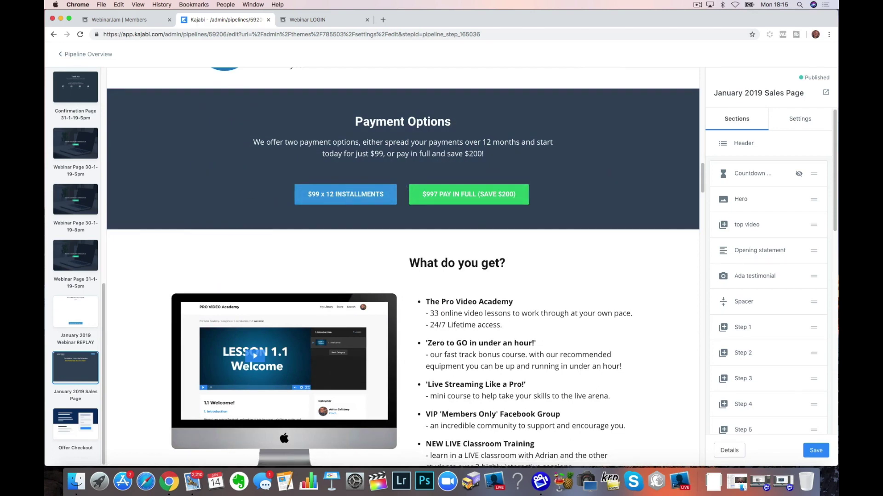
pyautogui.click(88, 55)
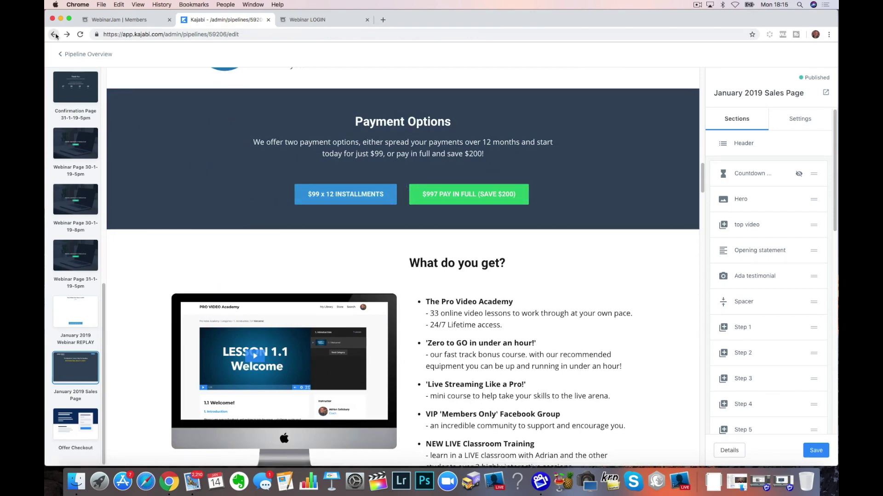